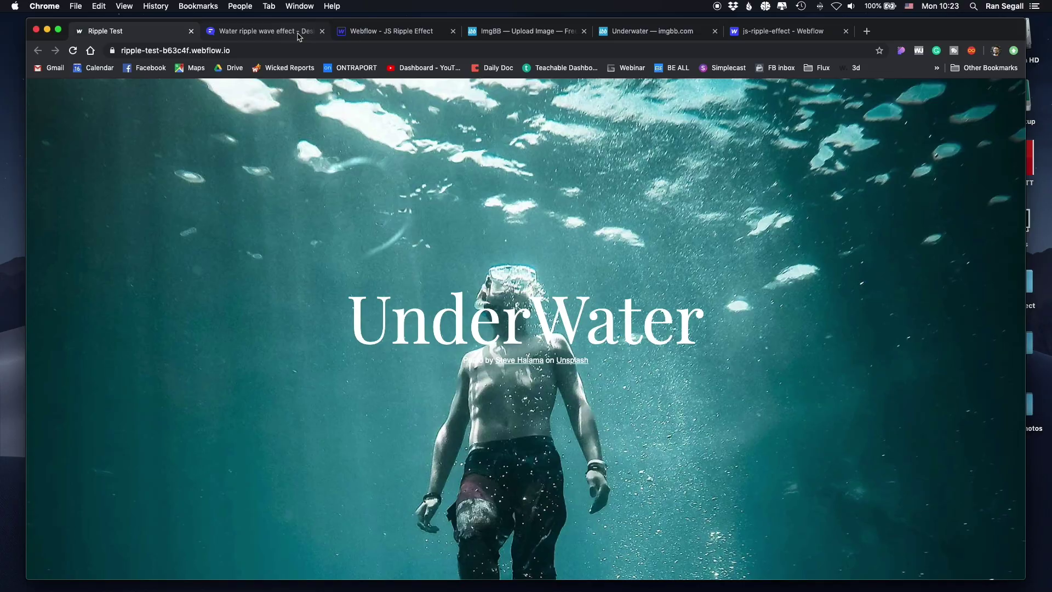
# Switch to the Chrome tab showing the Webflow forum thread 'Water ripple wave effect'.
pyautogui.click(298, 36)
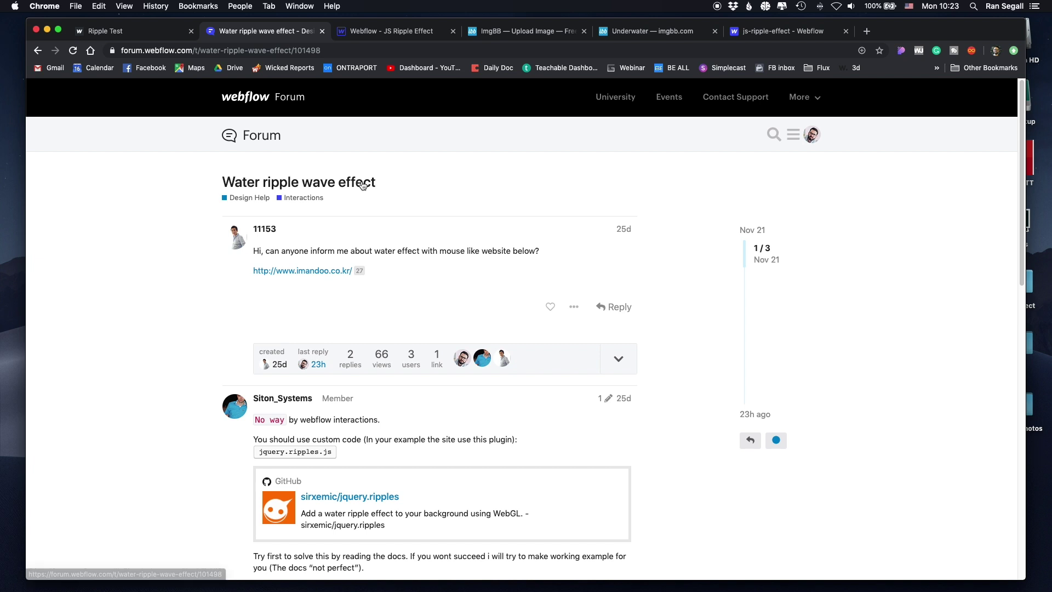
# Open the sirxemic/jquery.ripples link from the Siton_Systems reply in a new tab.
pyautogui.scroll(-1, 204, 236)
pyautogui.scroll(1, 229, 132)
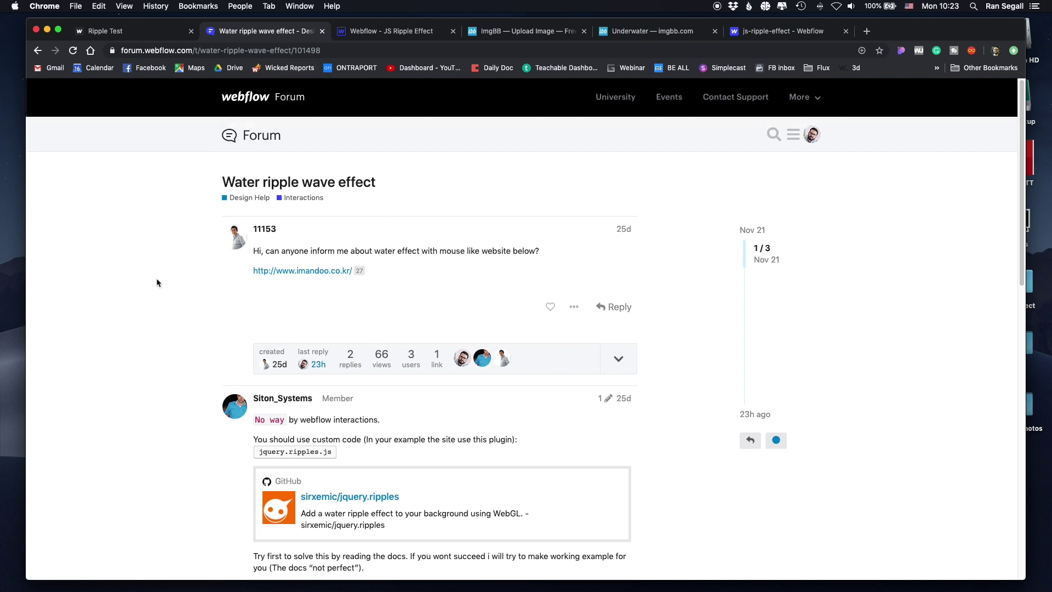
pyautogui.scroll(-1, 322, 247)
pyautogui.scroll(-4, 280, 271)
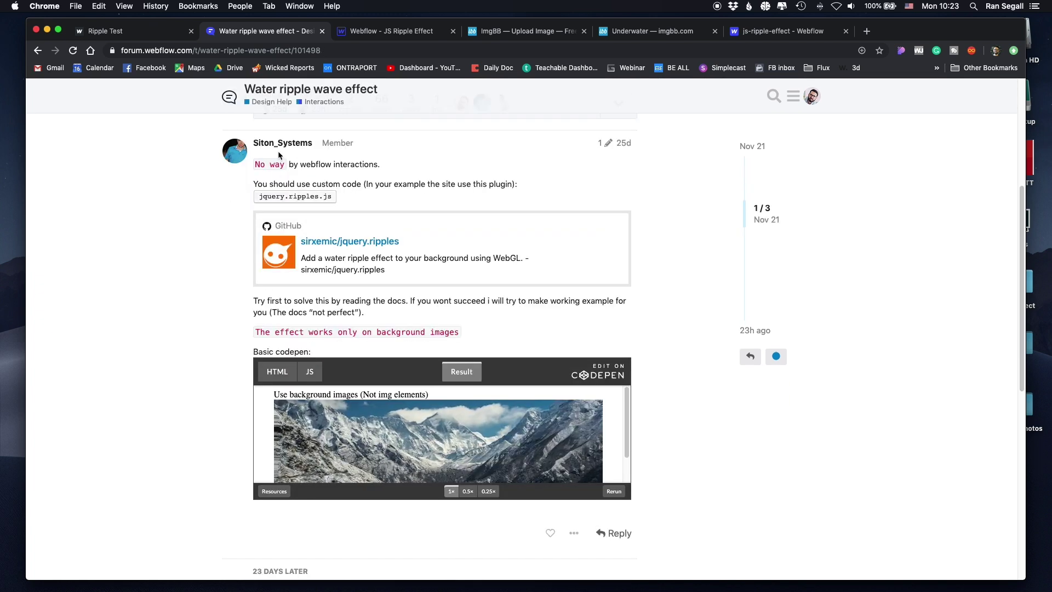
pyautogui.scroll(-1, 360, 186)
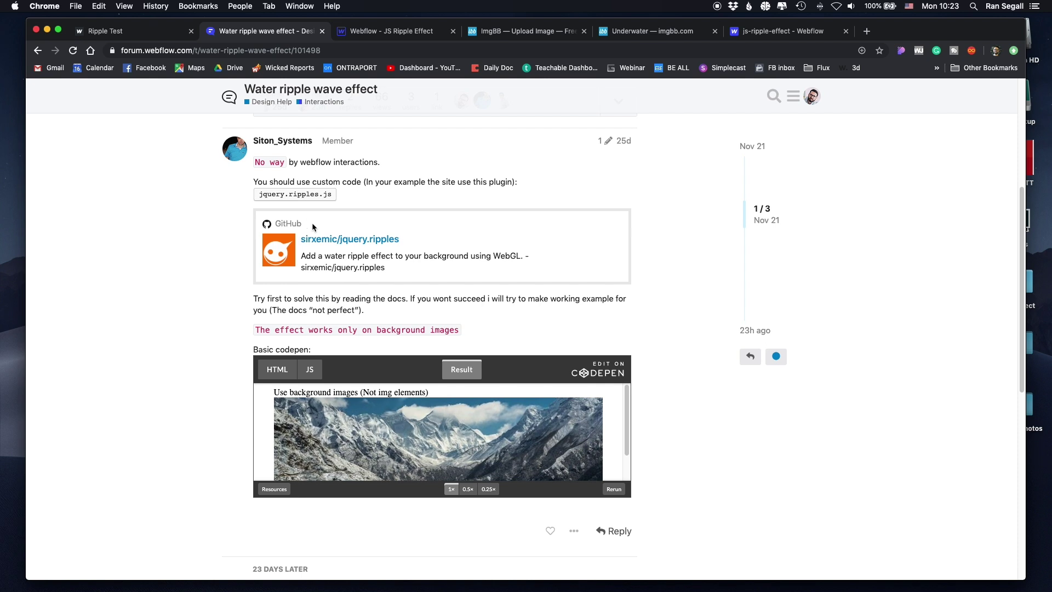
pyautogui.rightClick(355, 245)
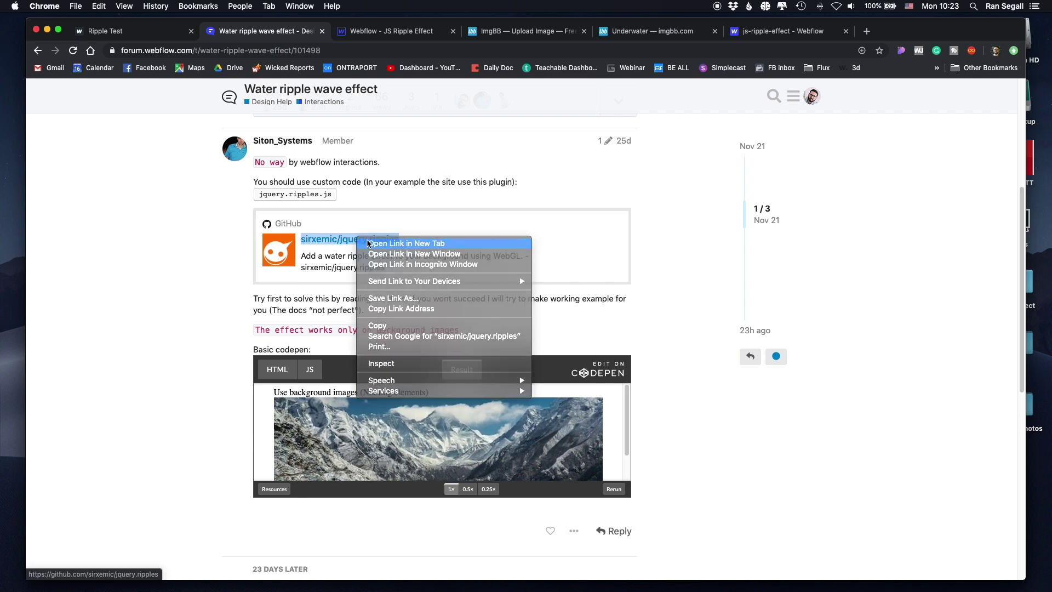
pyautogui.click(364, 242)
# Read the jquery.ripples README Usage and Options, such as dropRadius and perturbance, then close the GitHub tab.
pyautogui.click(437, 31)
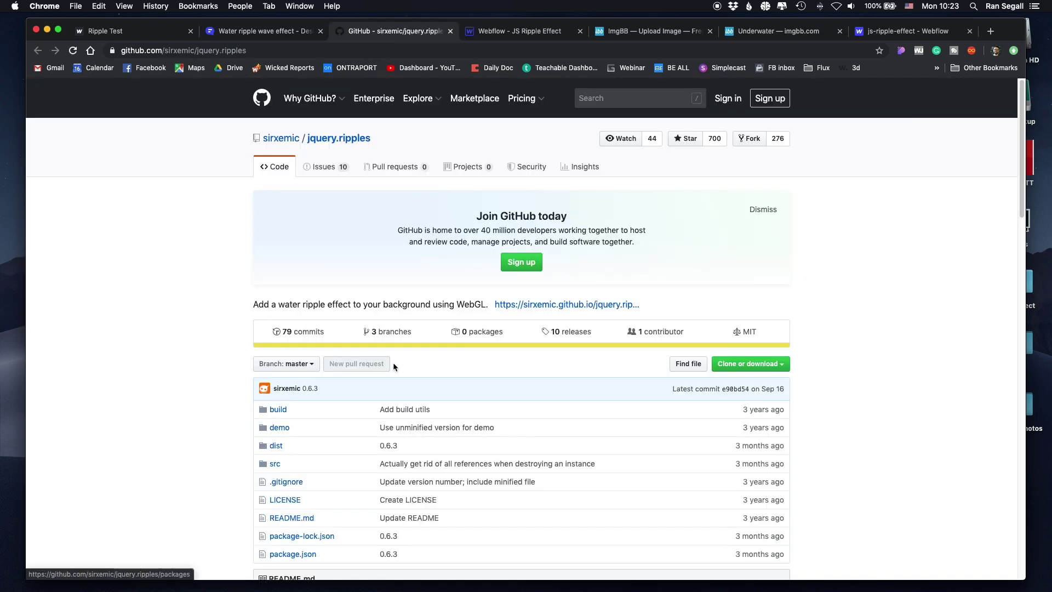
pyautogui.scroll(-3, 187, 309)
pyautogui.scroll(-8, 189, 304)
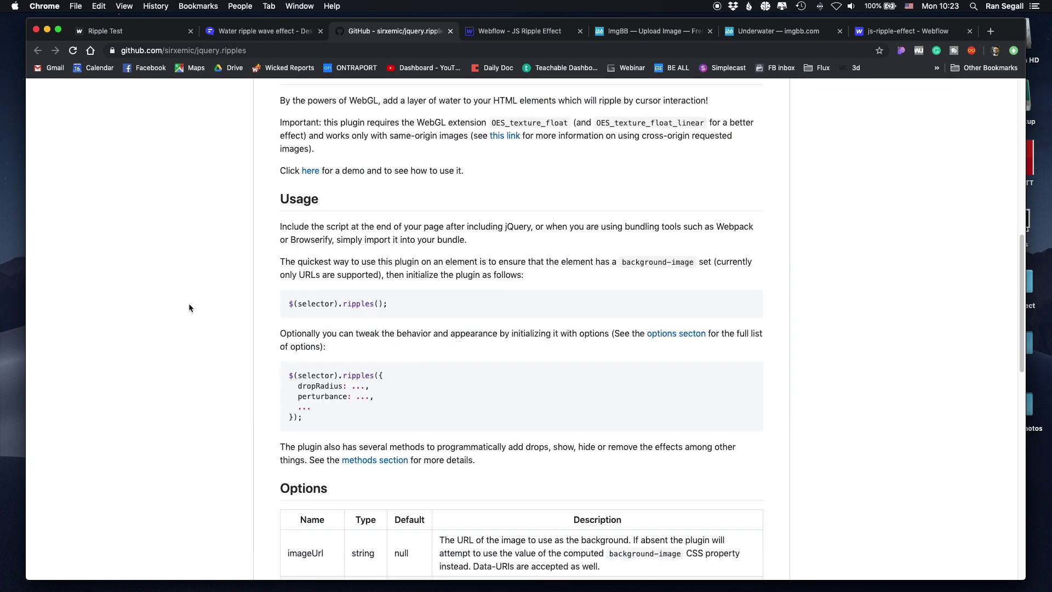
pyautogui.scroll(10, 400, 82)
pyautogui.scroll(-20, 238, 359)
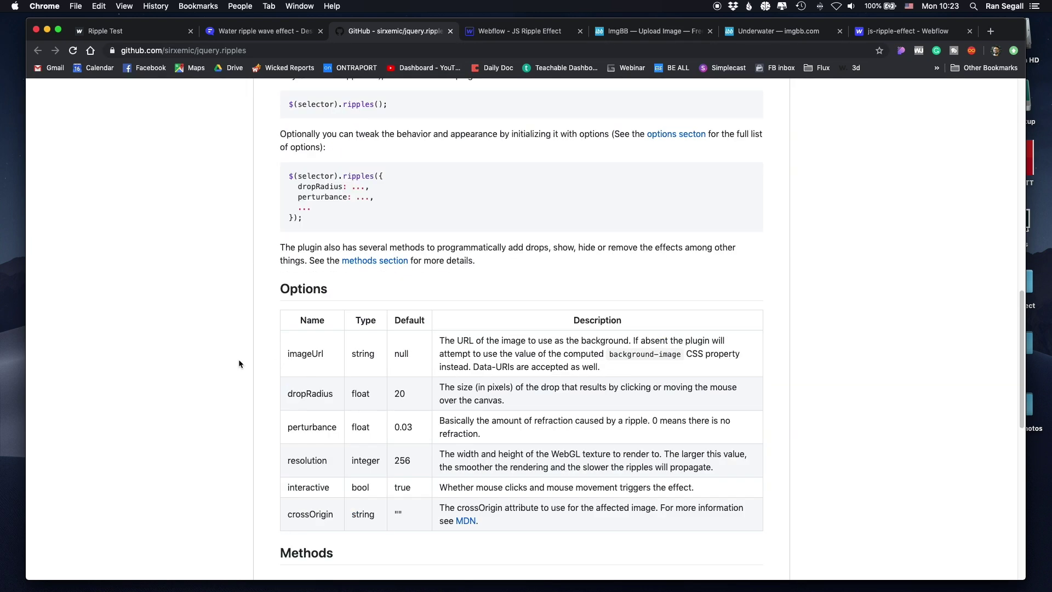
pyautogui.scroll(-5, 237, 361)
pyautogui.scroll(20, 238, 360)
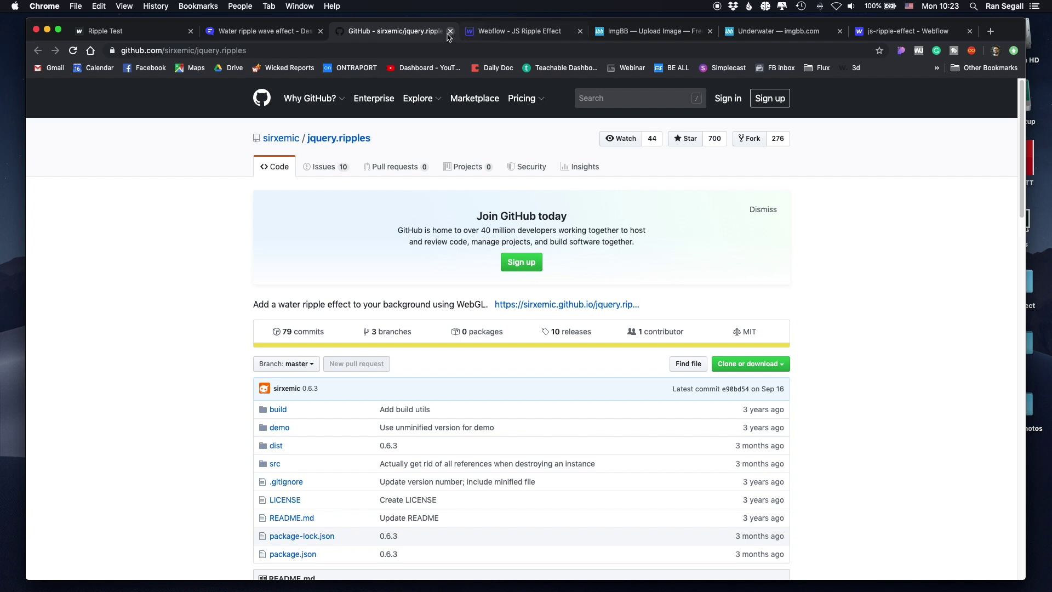
pyautogui.click(447, 35)
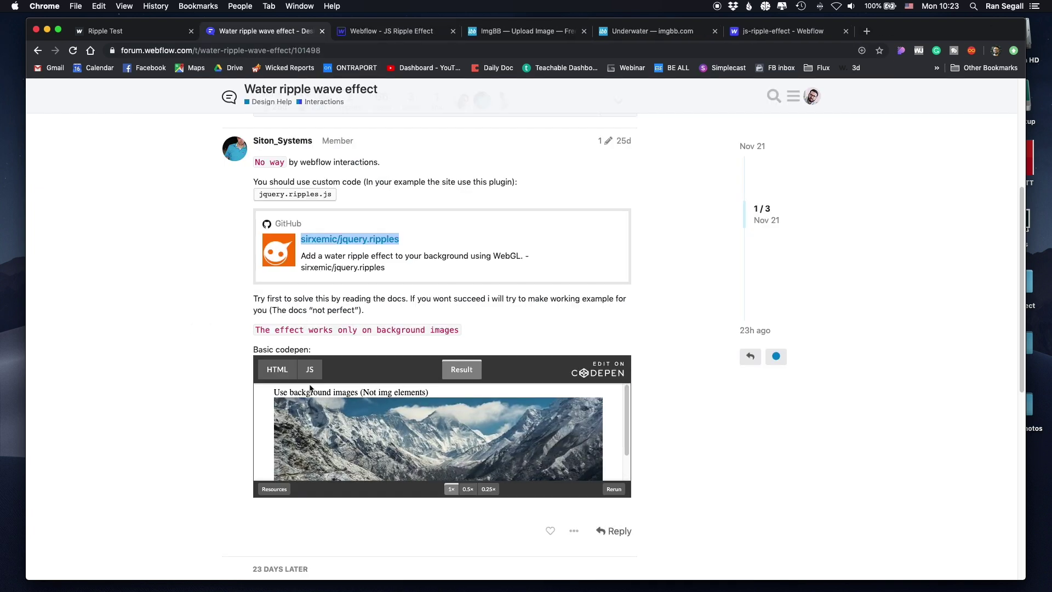
# Open the thread's basic CodePen example with Edit on CodePen.
pyautogui.click(606, 375)
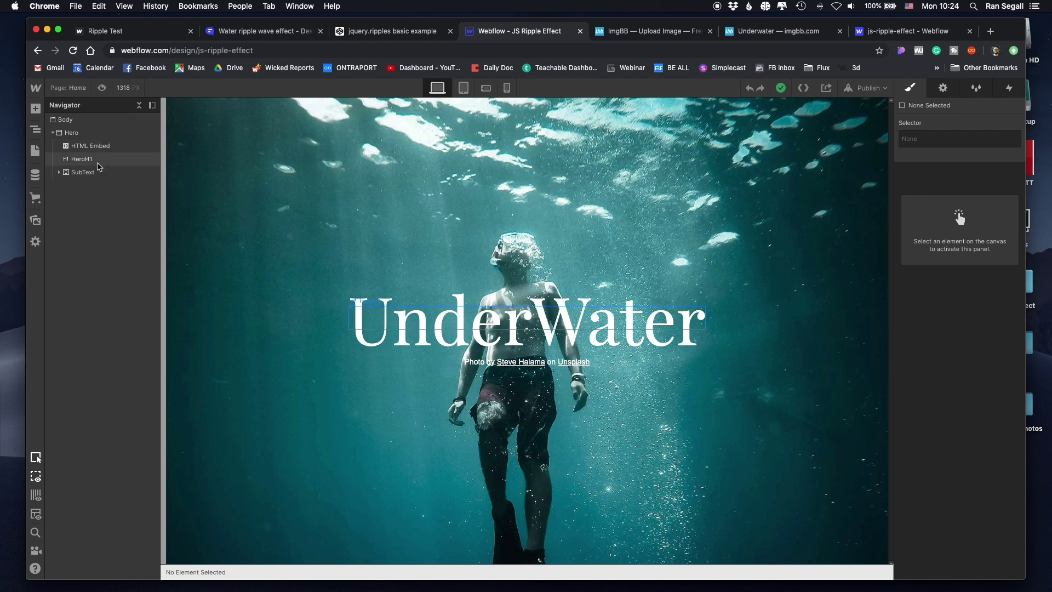
# Inspect the HeroH1, SubText and Hero section settings, then show the HTML Embed's settings.
pyautogui.click(528, 300)
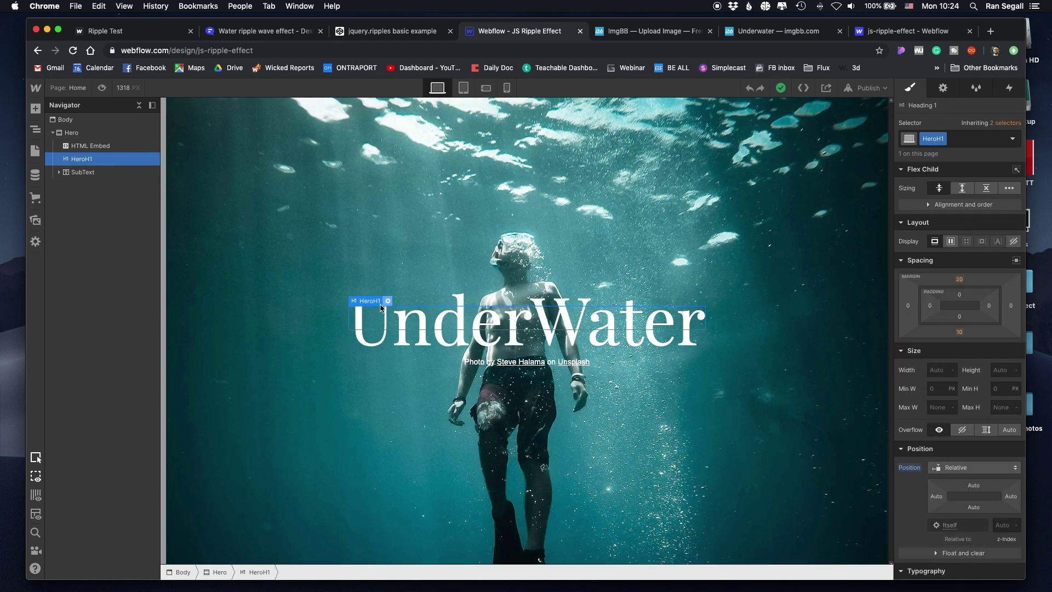
pyautogui.click(81, 176)
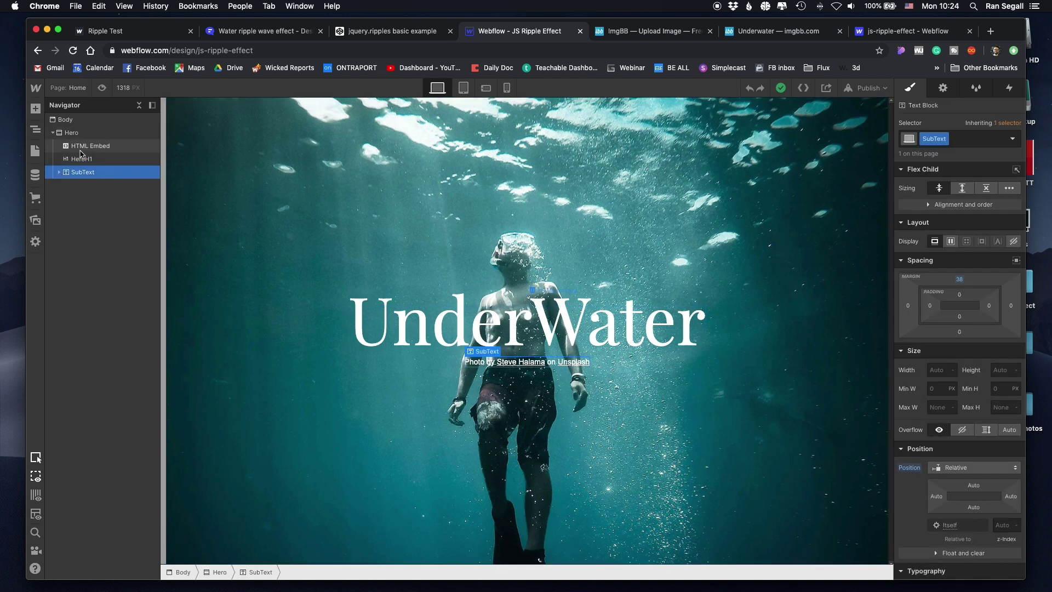
pyautogui.click(82, 147)
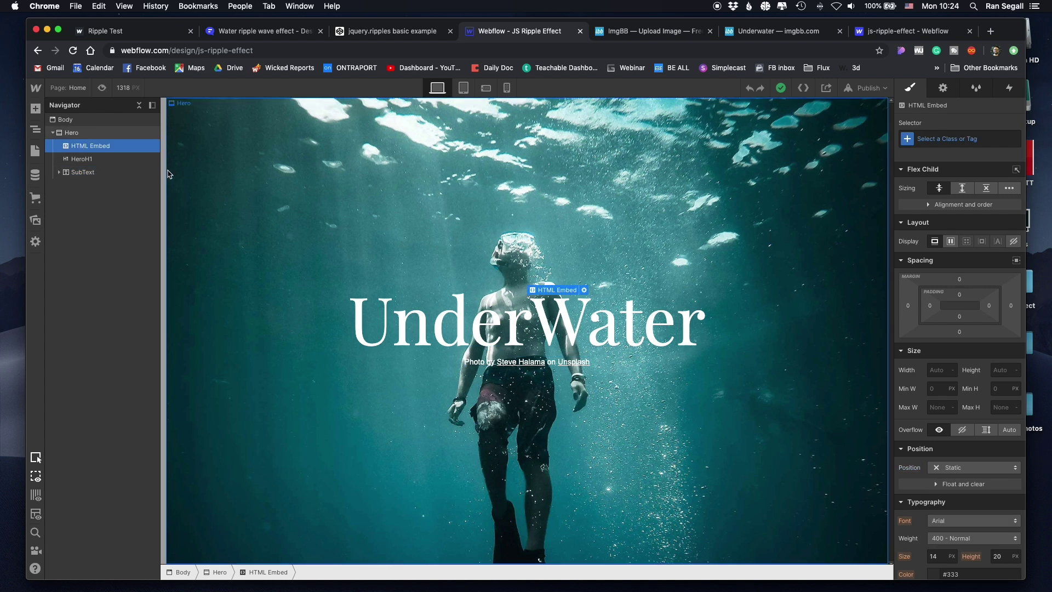
pyautogui.click(67, 136)
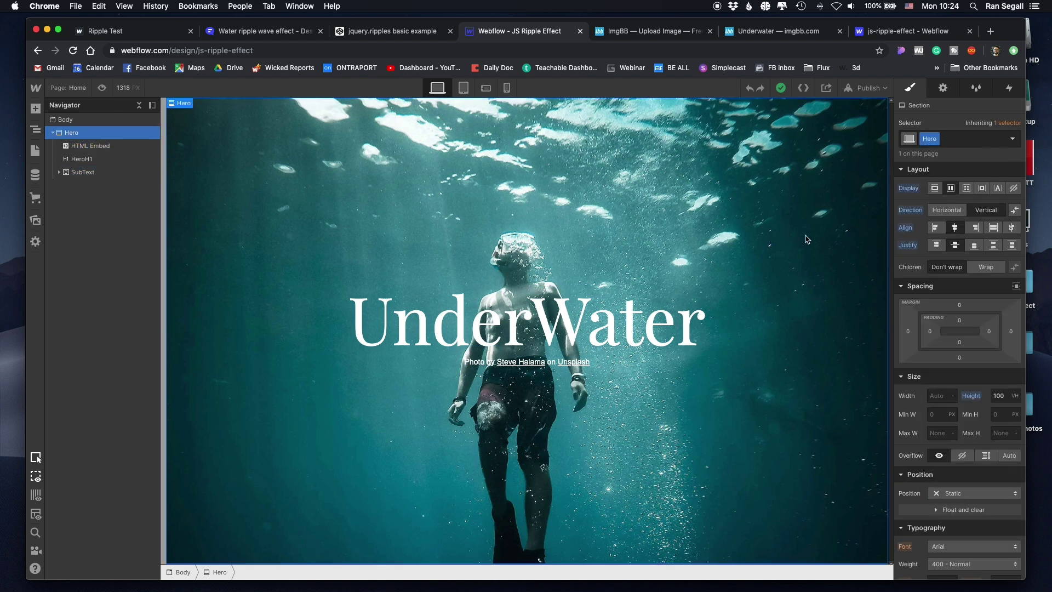
pyautogui.click(95, 148)
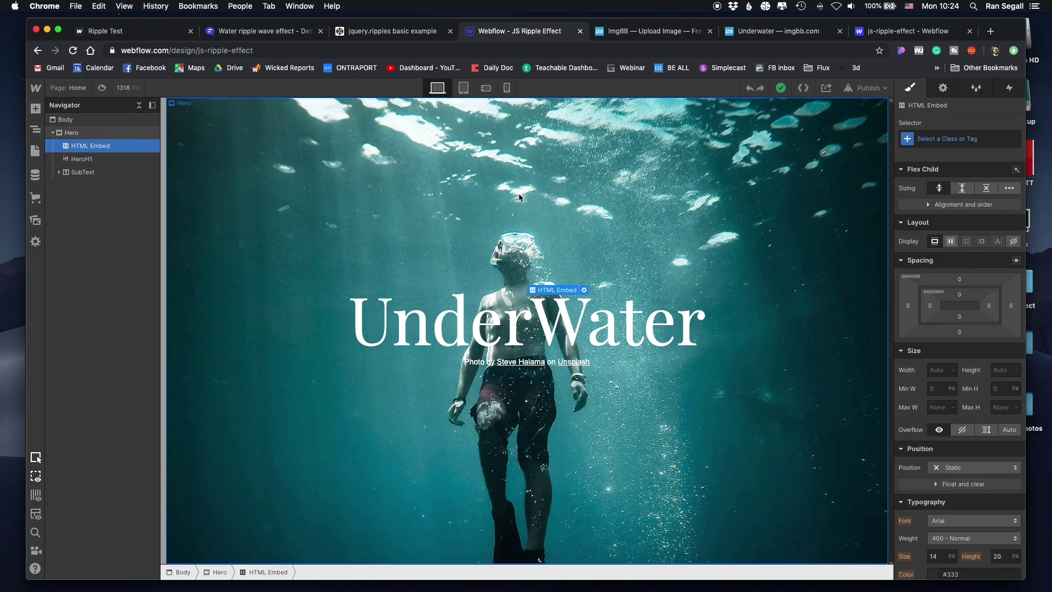
pyautogui.click(943, 87)
# Open the embed code and review the ripple div's absolute, 100%-size inline styles.
pyautogui.click(958, 171)
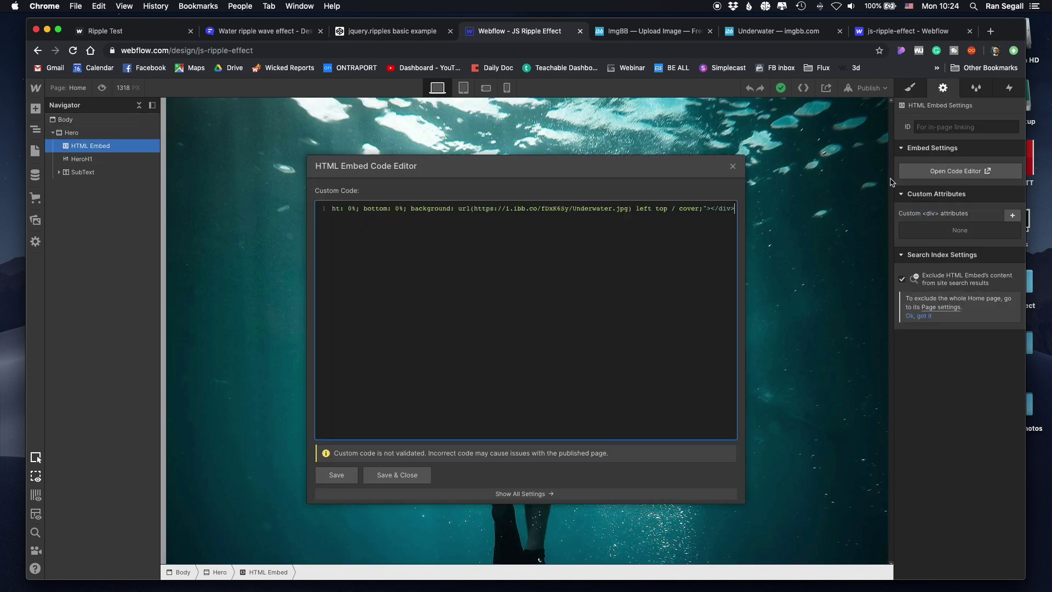
pyautogui.click(356, 217)
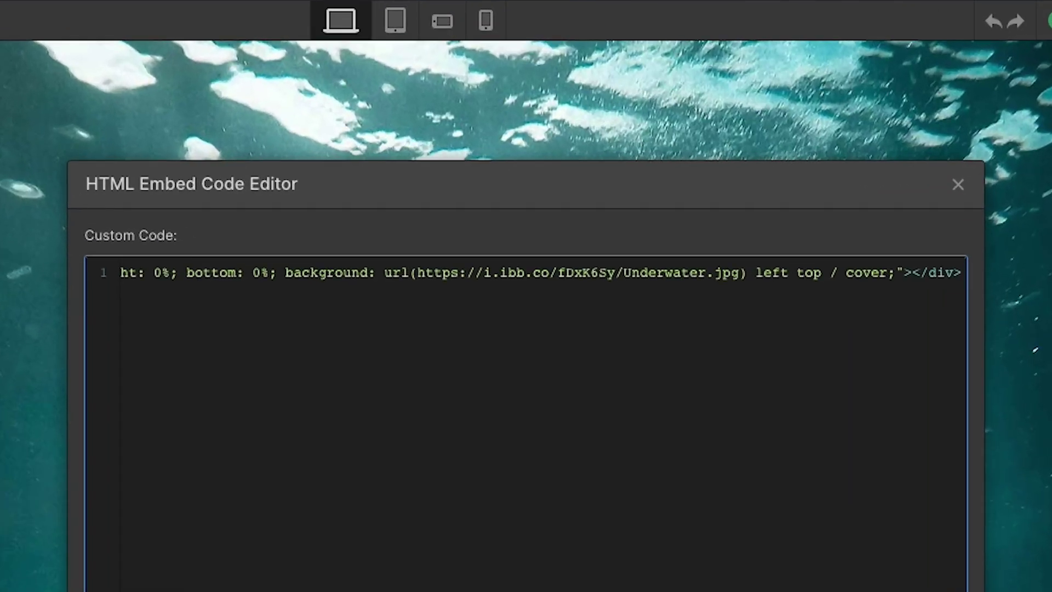
pyautogui.press('Home')
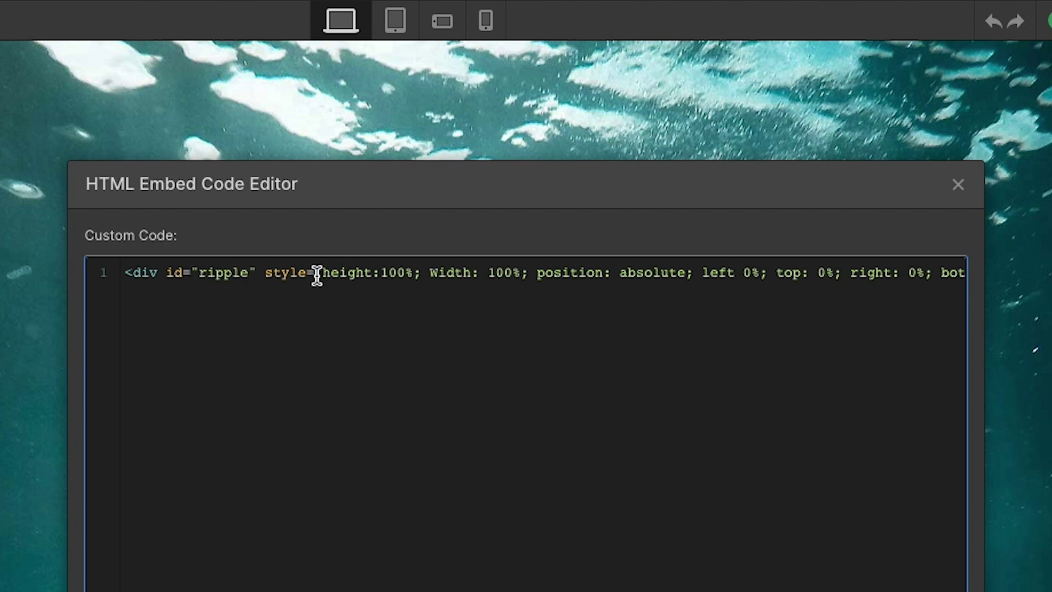
pyautogui.moveTo(366, 277); pyautogui.dragTo(703, 277)
pyautogui.click(703, 277)
# Select the div's Underwater.jpg background image URL in the code.
pyautogui.hotkey('ctrl', 'a')
pyautogui.click(529, 290)
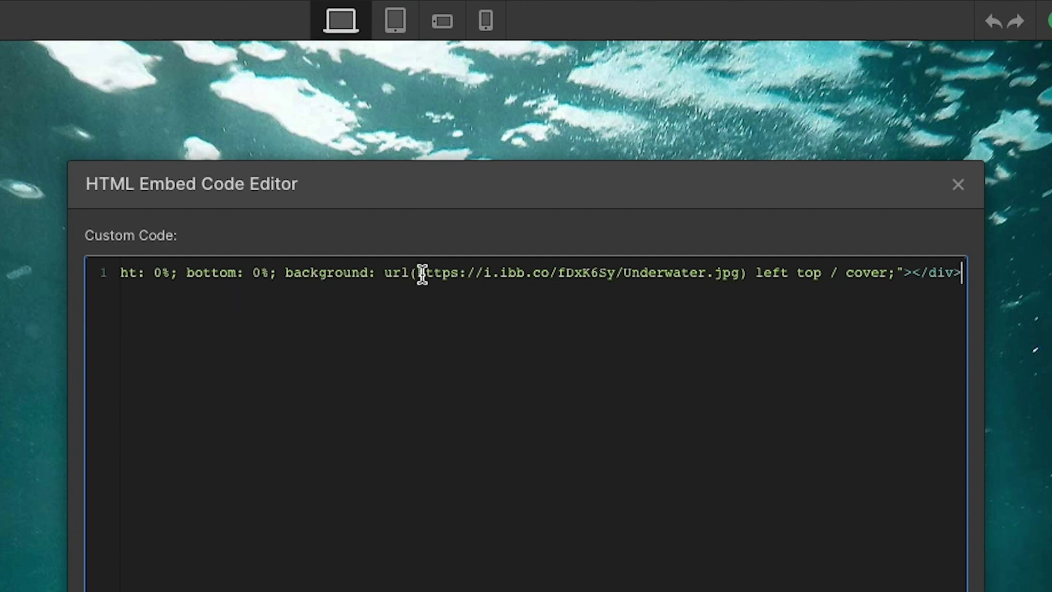
pyautogui.moveTo(426, 274); pyautogui.dragTo(723, 274)
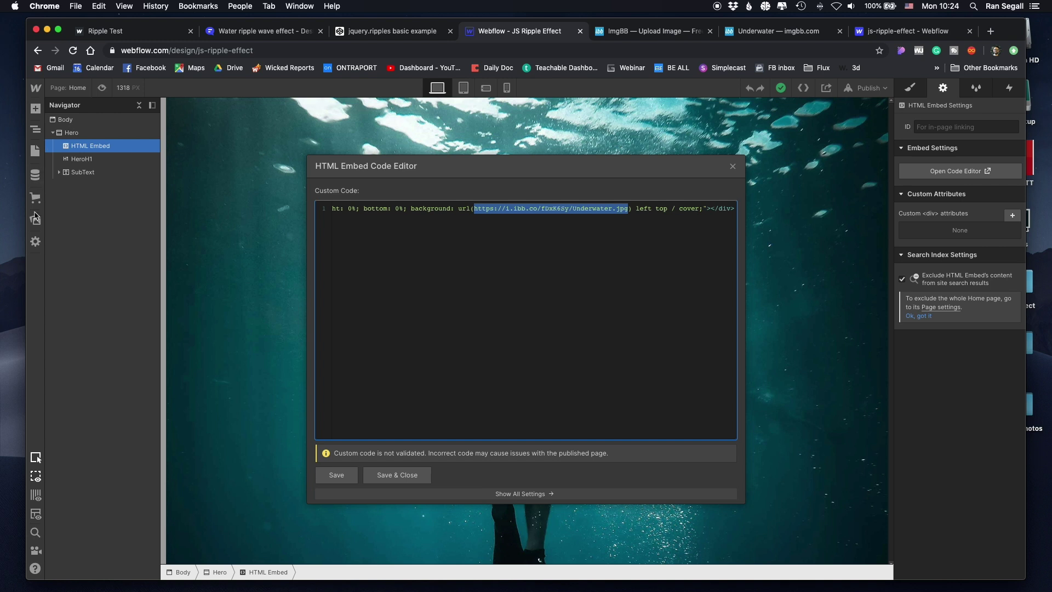
# Close the embed code and add a placeholder example-bg.png background image layer to the Hero section.
pyautogui.click(733, 166)
pyautogui.click(543, 208)
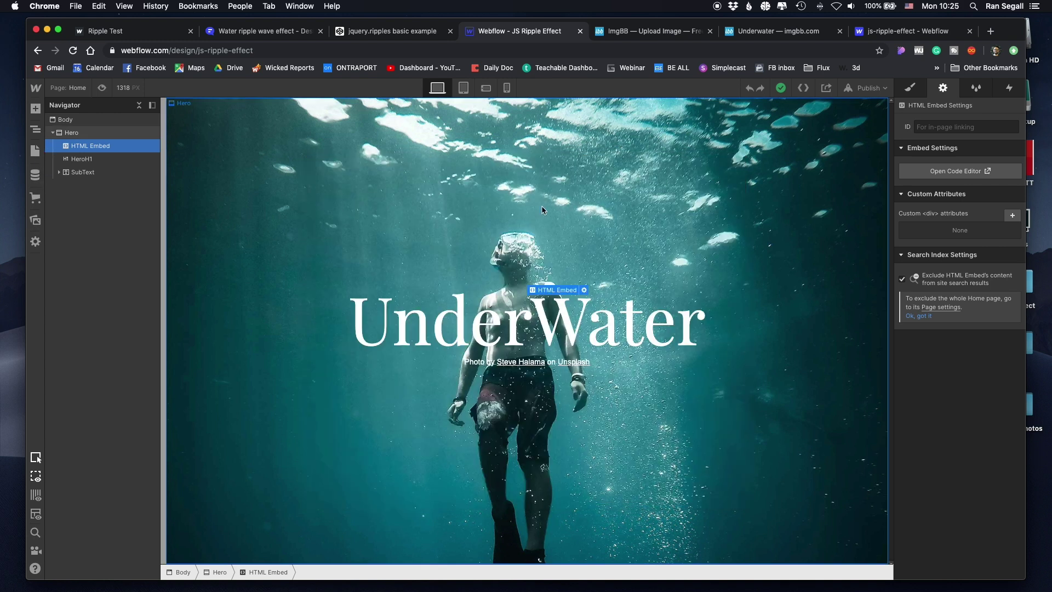
pyautogui.click(912, 89)
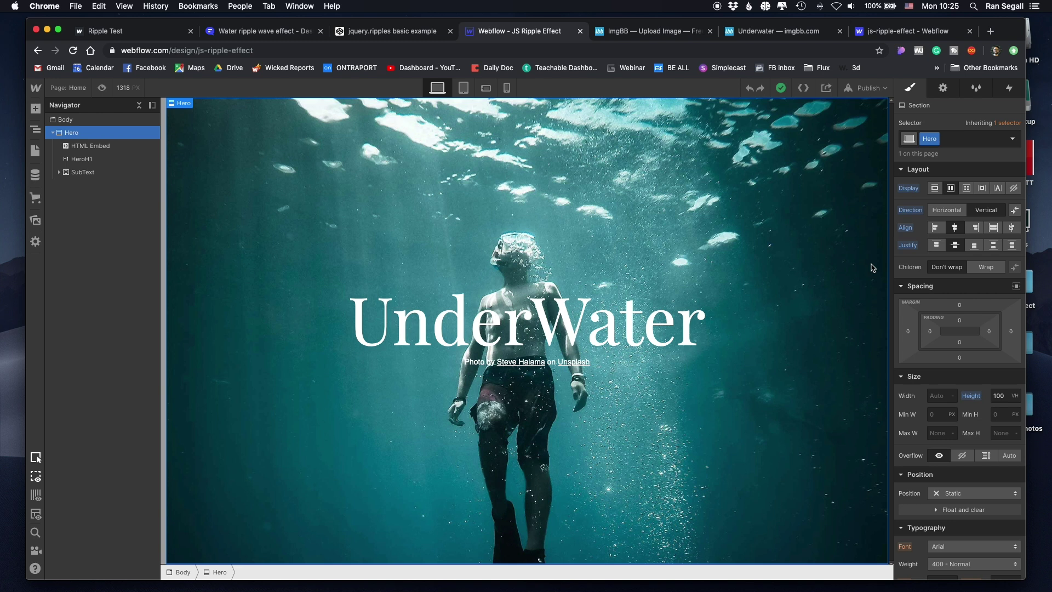
pyautogui.scroll(-5, 946, 299)
pyautogui.scroll(-2, 927, 356)
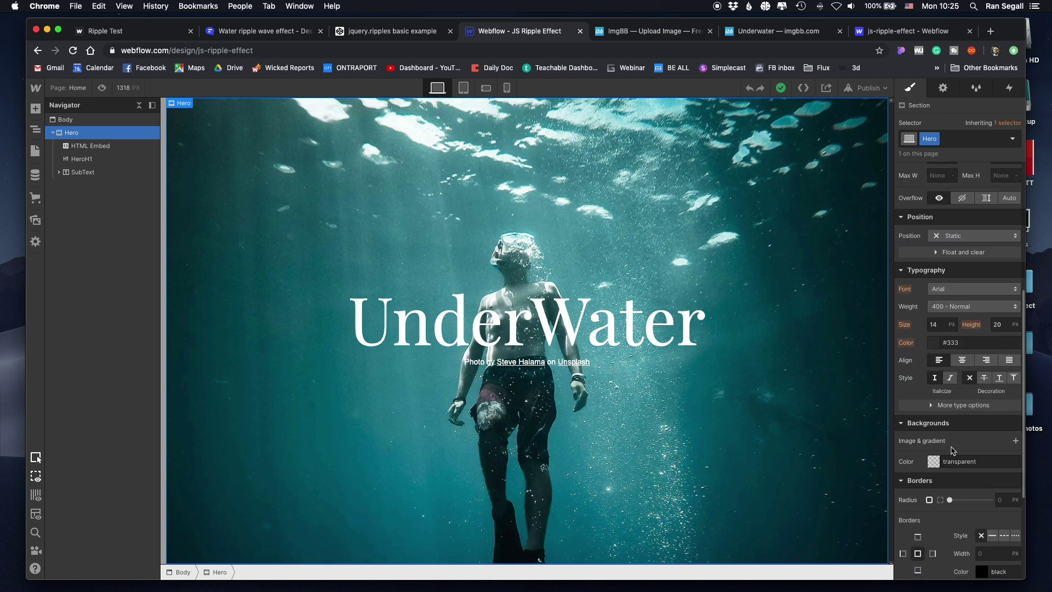
pyautogui.click(1015, 441)
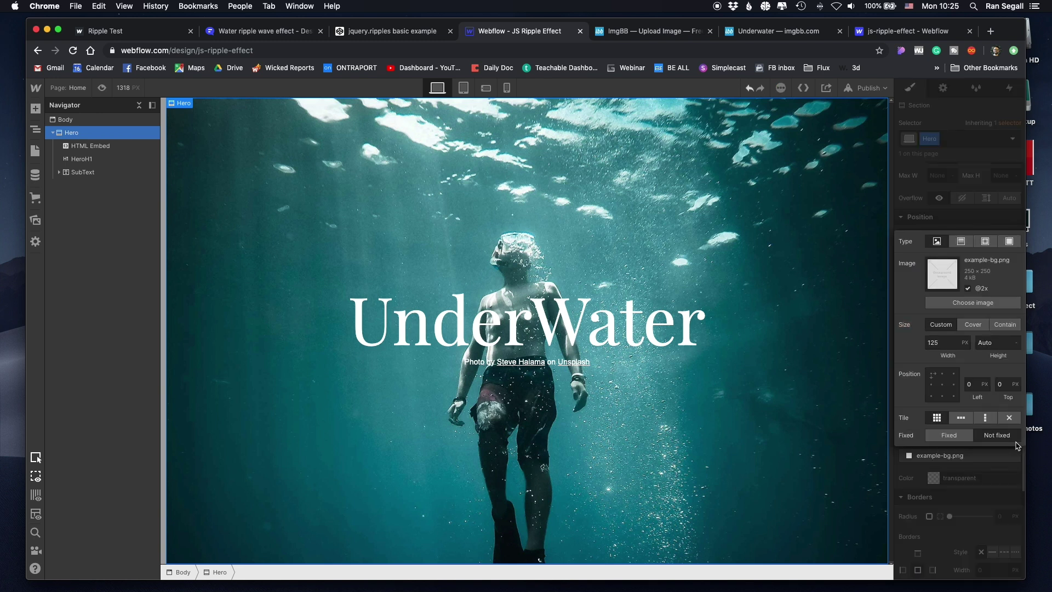
pyautogui.click(974, 304)
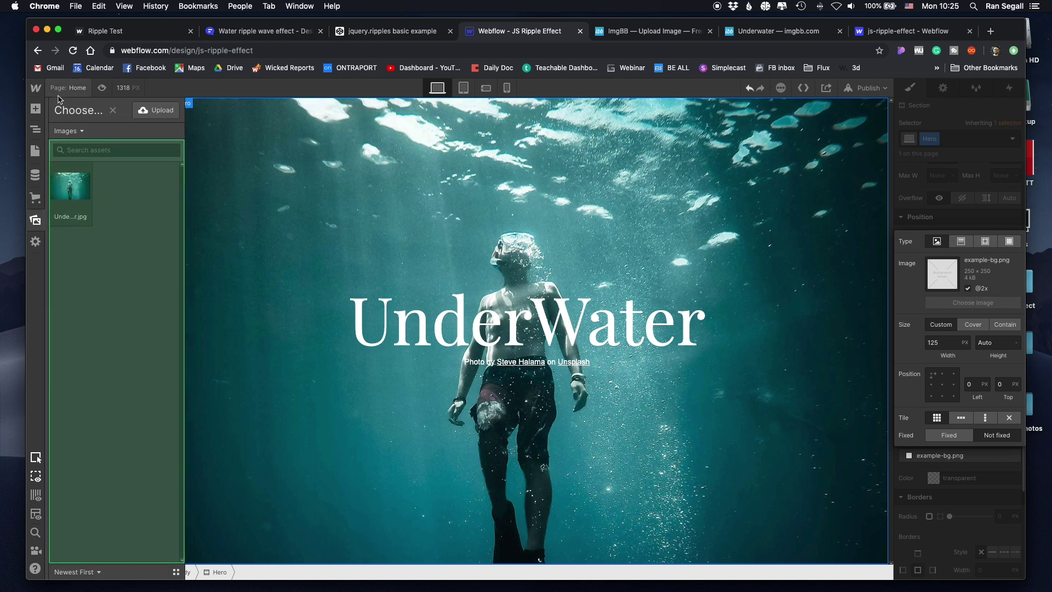
pyautogui.click(947, 215)
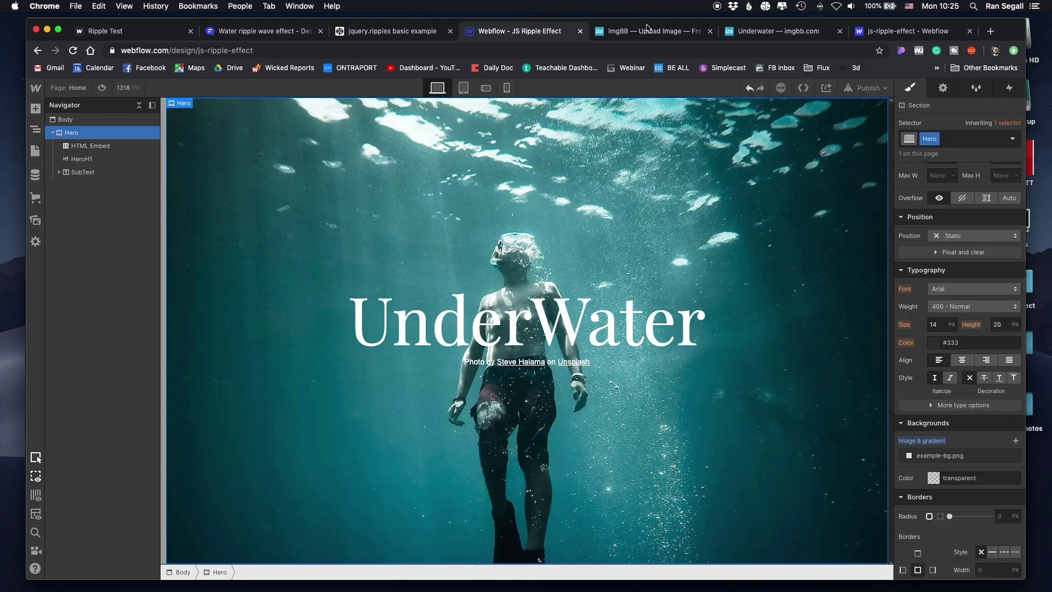
pyautogui.click(647, 30)
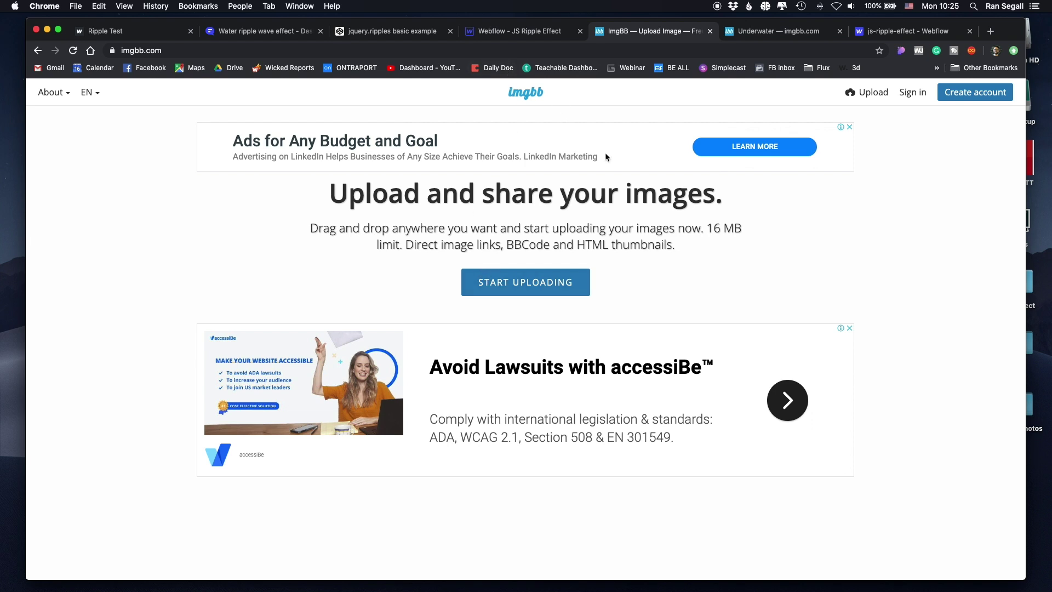
# Copy the direct image address of the uploaded Underwater photo on ImgBB.
pyautogui.click(754, 34)
pyautogui.scroll(-1, 418, 298)
pyautogui.scroll(1, 418, 298)
pyautogui.rightClick(419, 282)
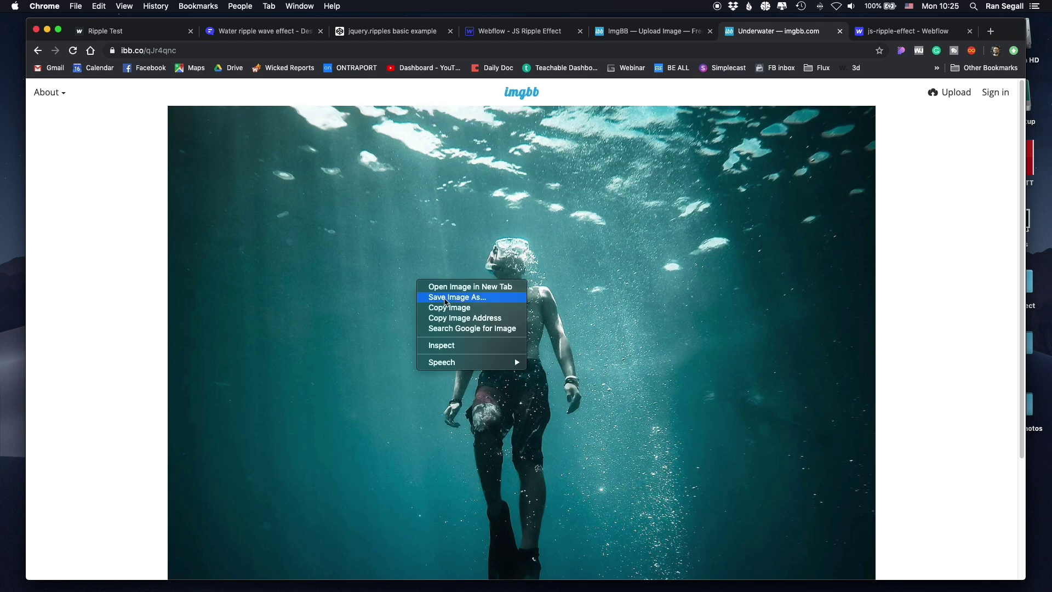
pyautogui.click(450, 320)
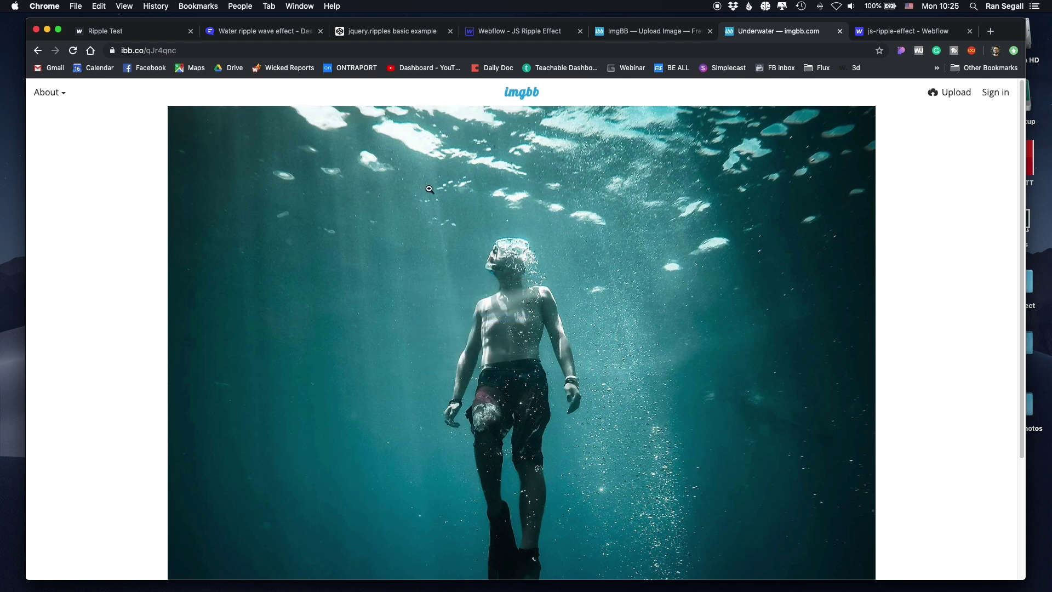
# Load the copied Underwater.jpg address in a new tab, then reselect the HTML Embed in Webflow.
pyautogui.click(989, 31)
pyautogui.press('super+v')
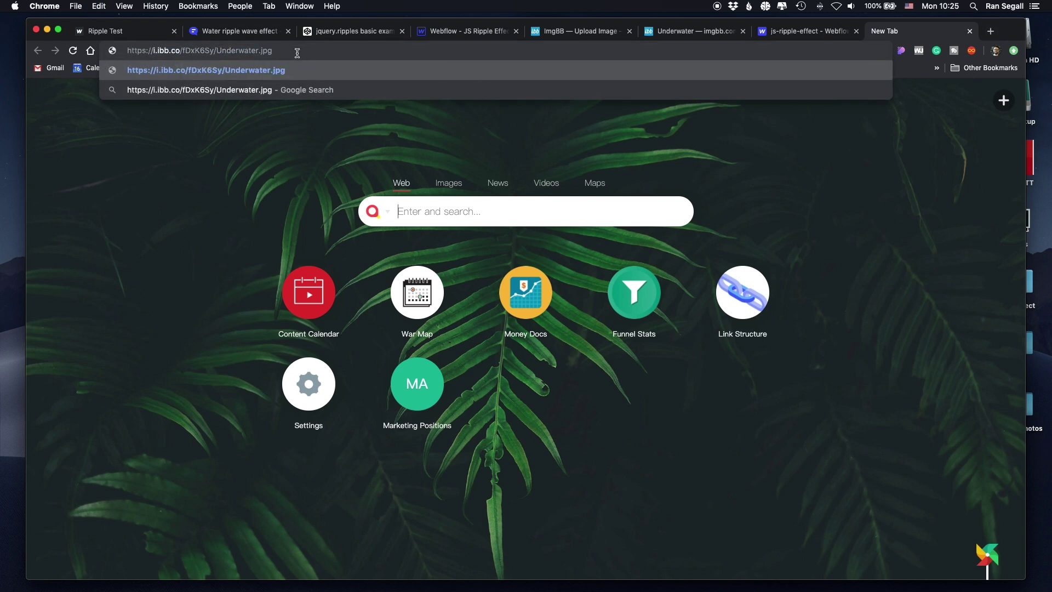
pyautogui.press('Return')
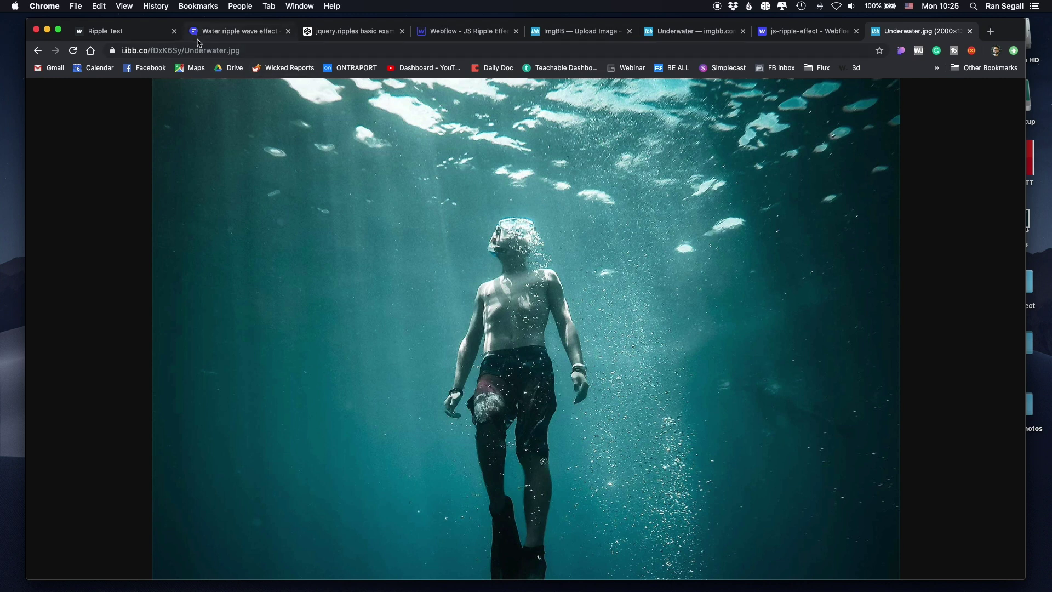
pyautogui.click(430, 32)
pyautogui.click(85, 148)
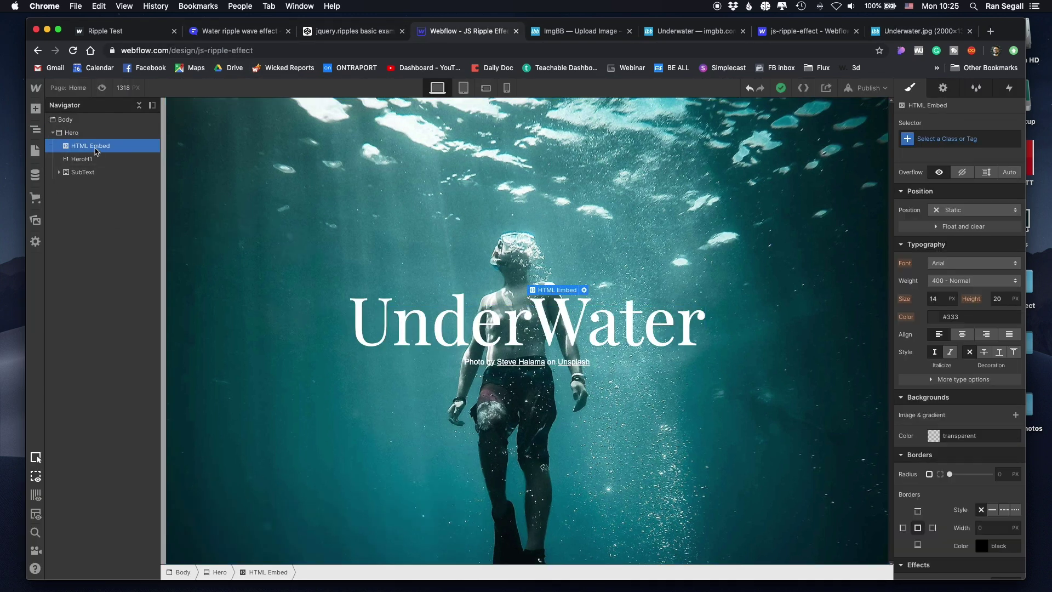